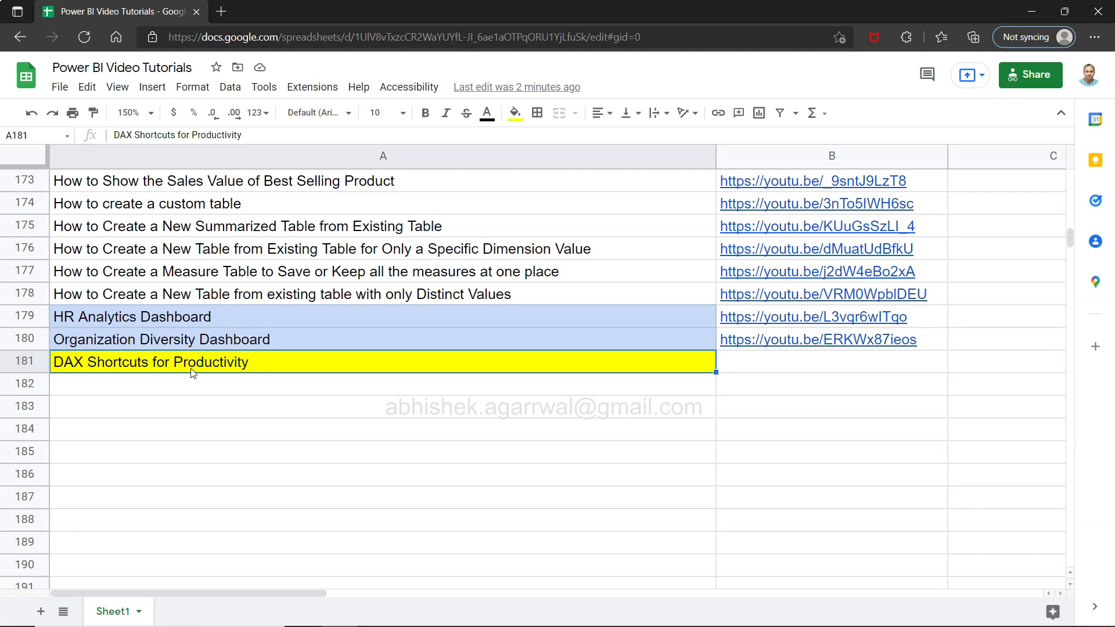
left_click(267, 387)
left_click(586, 37)
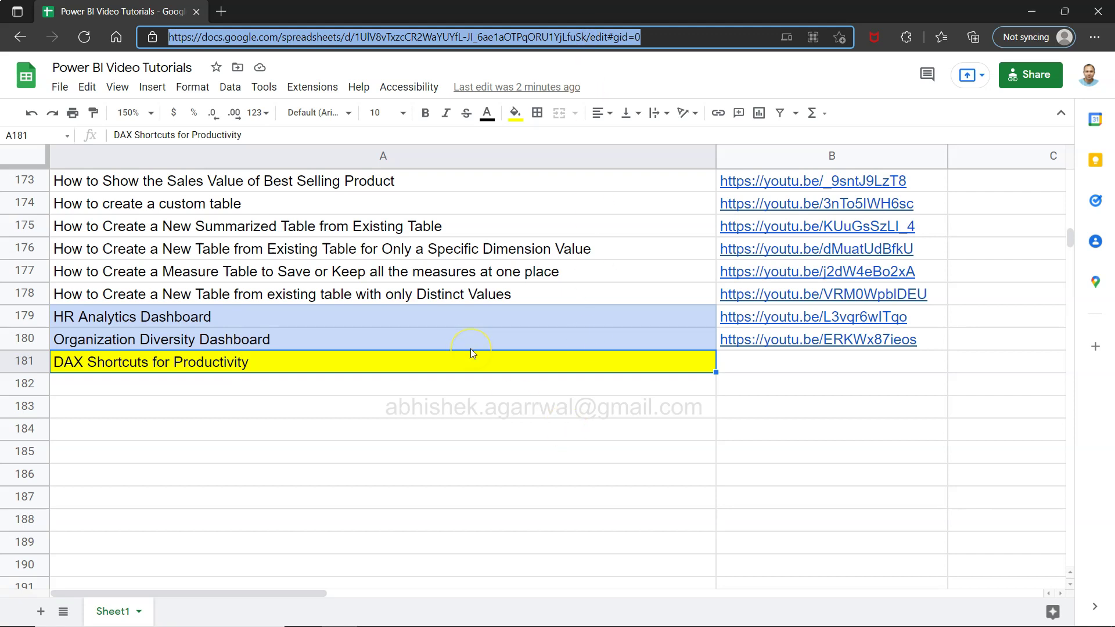
scroll(493, 302, "up", 1)
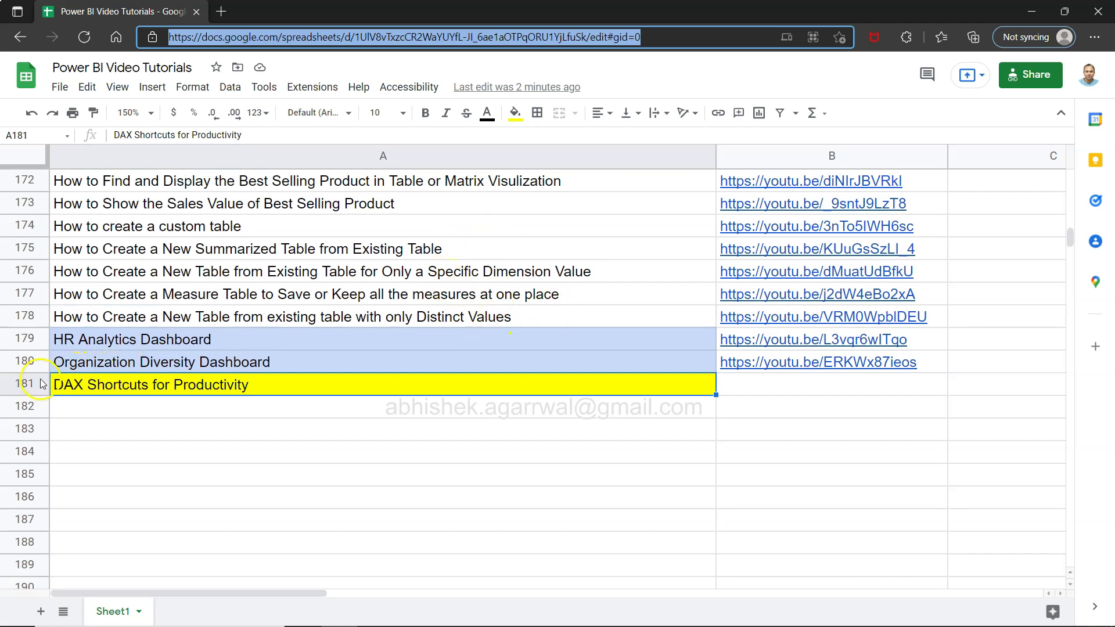
left_click(162, 342)
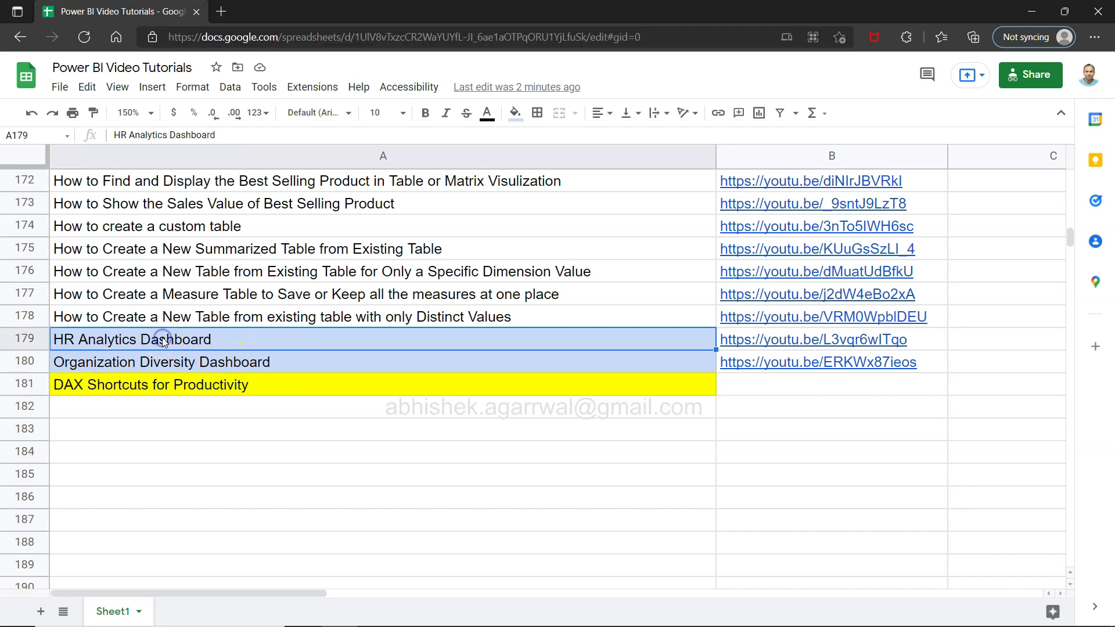
scroll(163, 342, "up", 2)
scroll(163, 342, "up", 4)
scroll(163, 343, "up", 2)
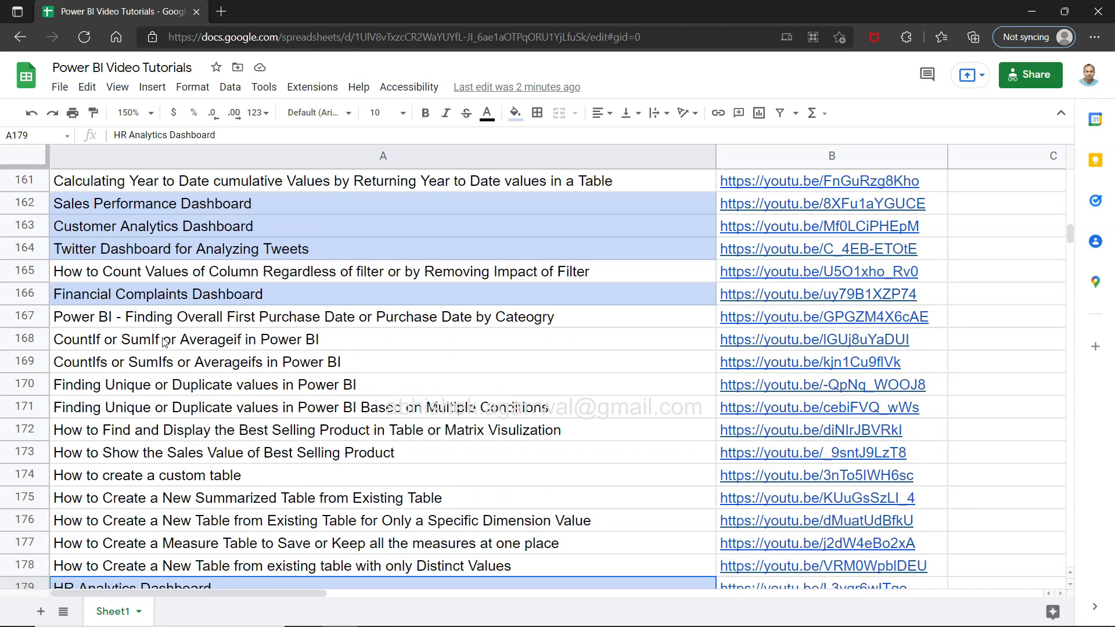
scroll(163, 342, "up", 1)
scroll(163, 342, "up", 2)
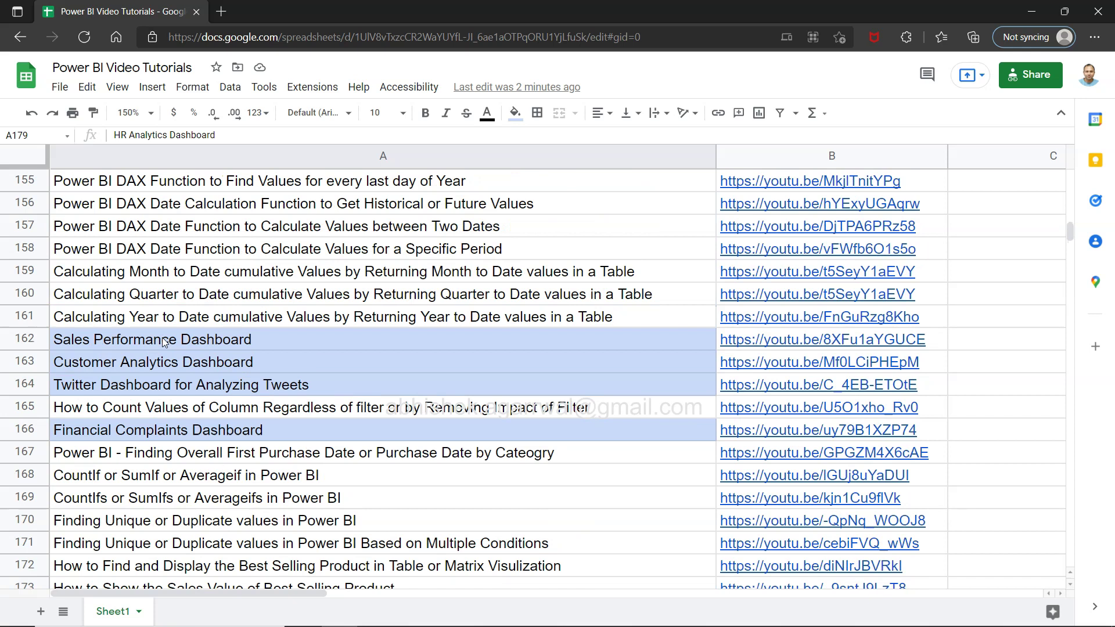
scroll(163, 341, "down", 1)
scroll(164, 342, "down", 2)
scroll(163, 341, "down", 1)
scroll(163, 341, "down", 2)
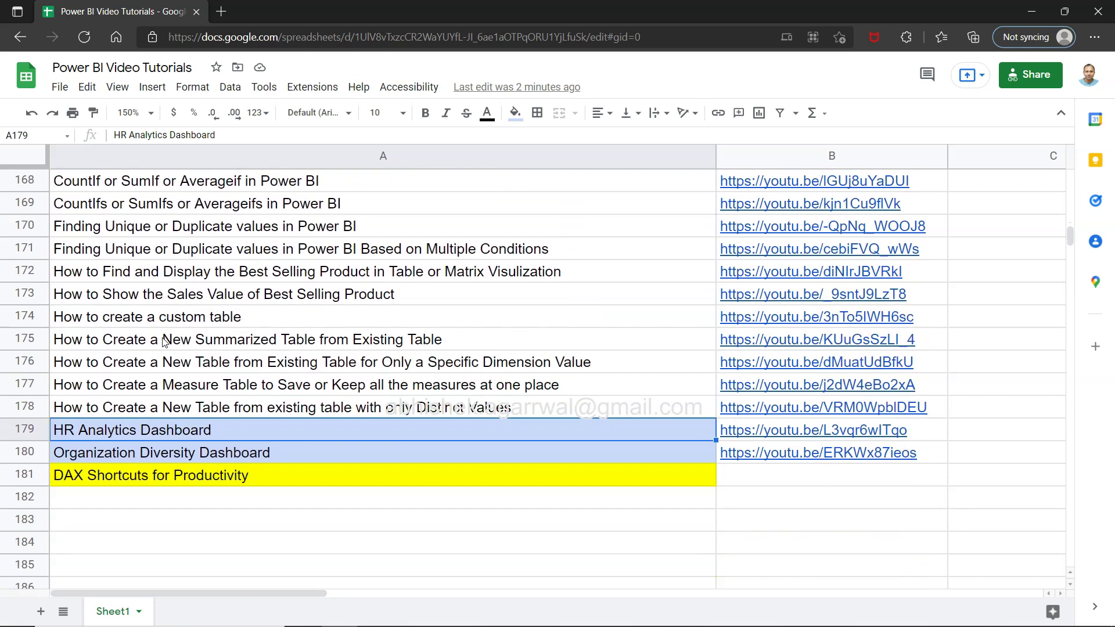
left_click(265, 484)
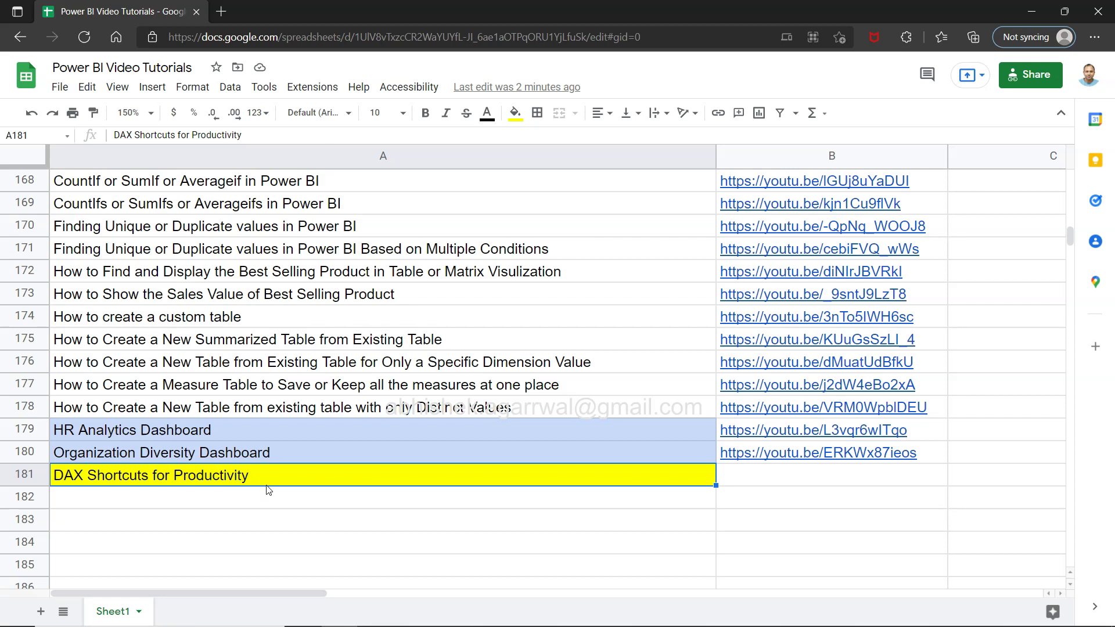
left_click(407, 465)
- Bring Power BI Desktop forward, widen the Fields pane, and open the Sales max per Sub-Category formula
key("alt+Tab")
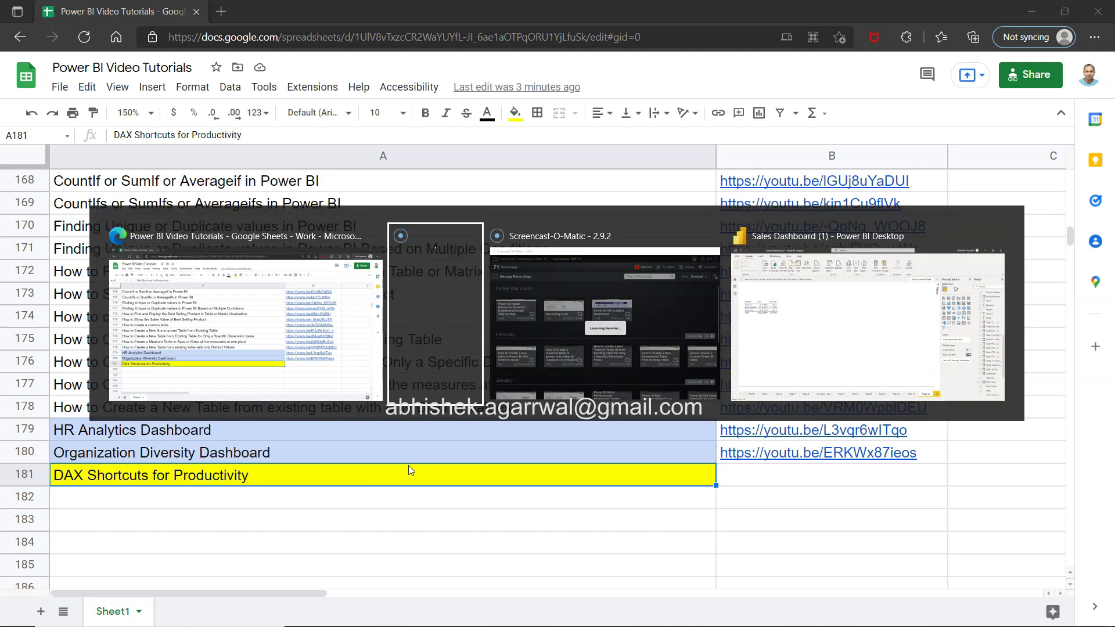
key("Tab")
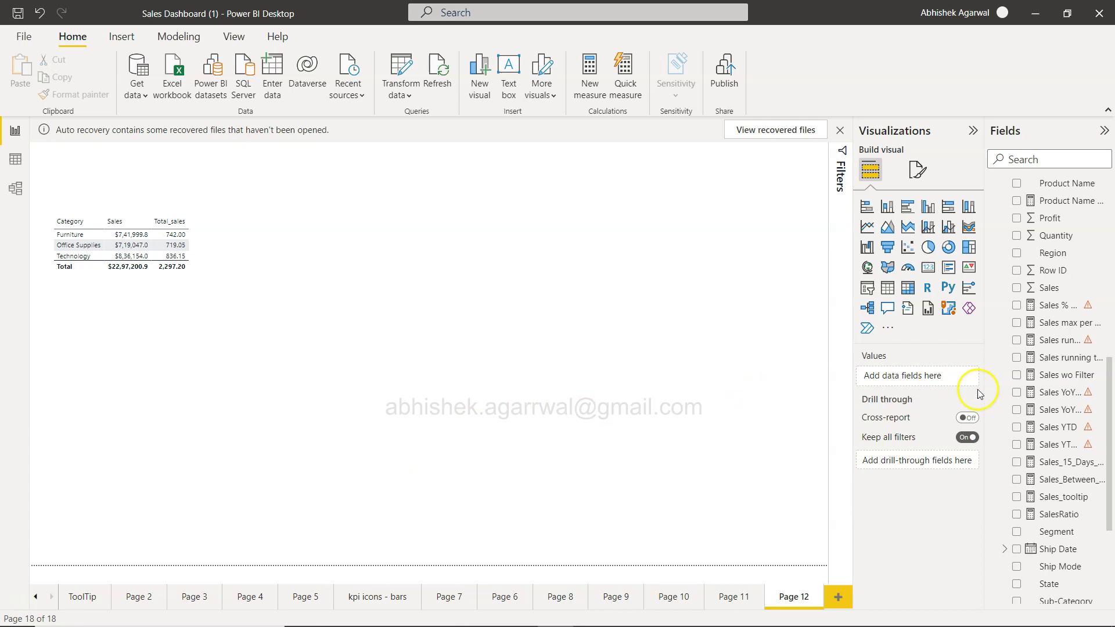
left_click_drag(988, 382, 901, 385)
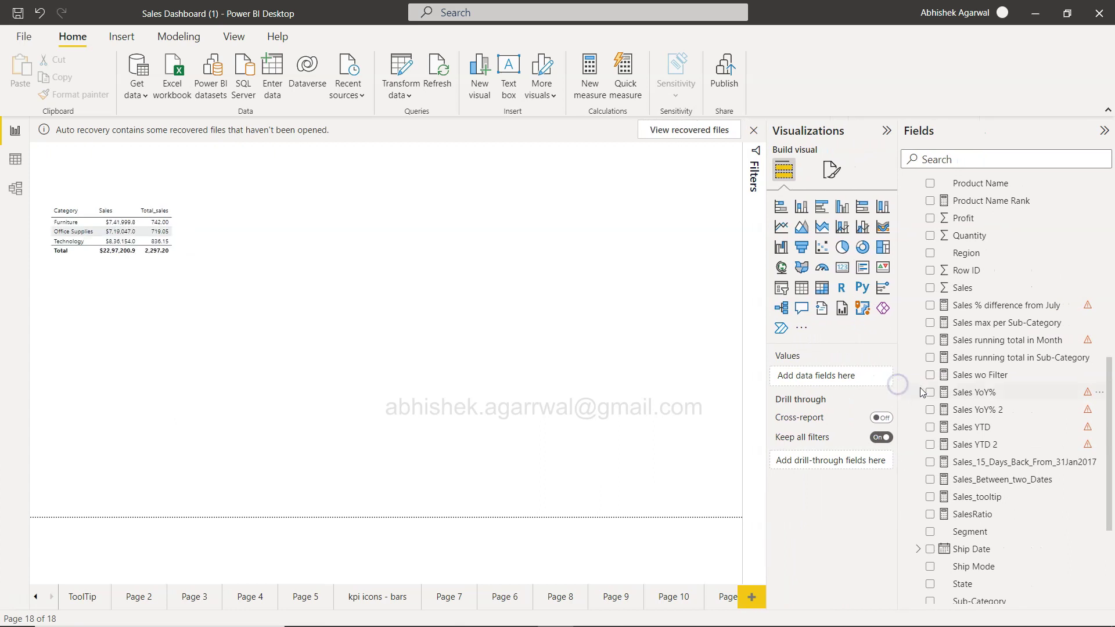
left_click(992, 321)
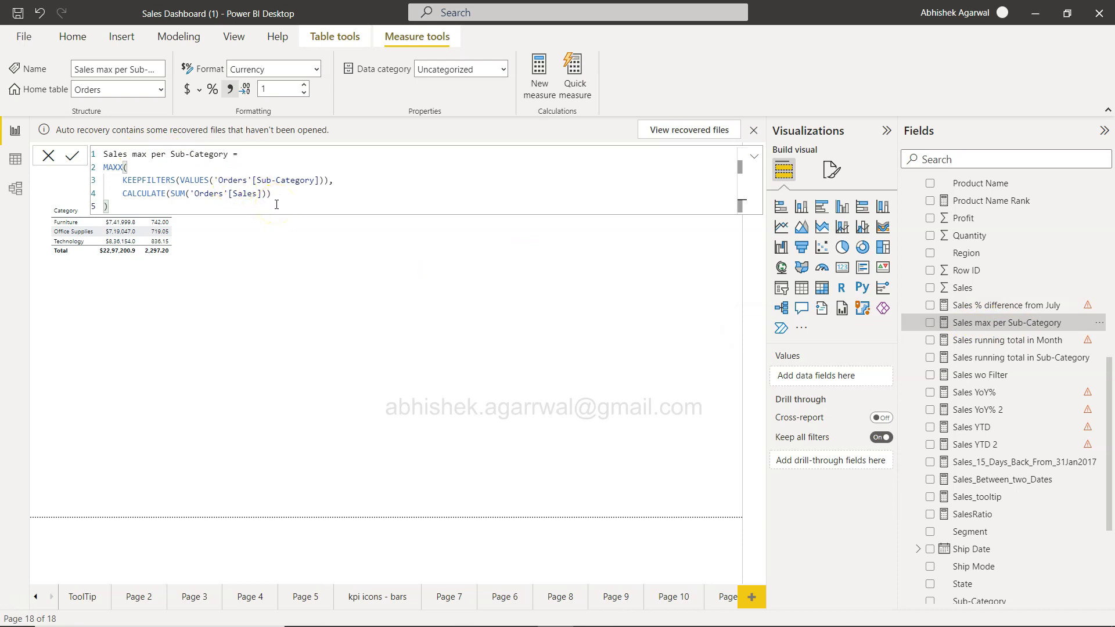
left_click(374, 180)
left_click(324, 192)
left_click(290, 193)
left_click(258, 195)
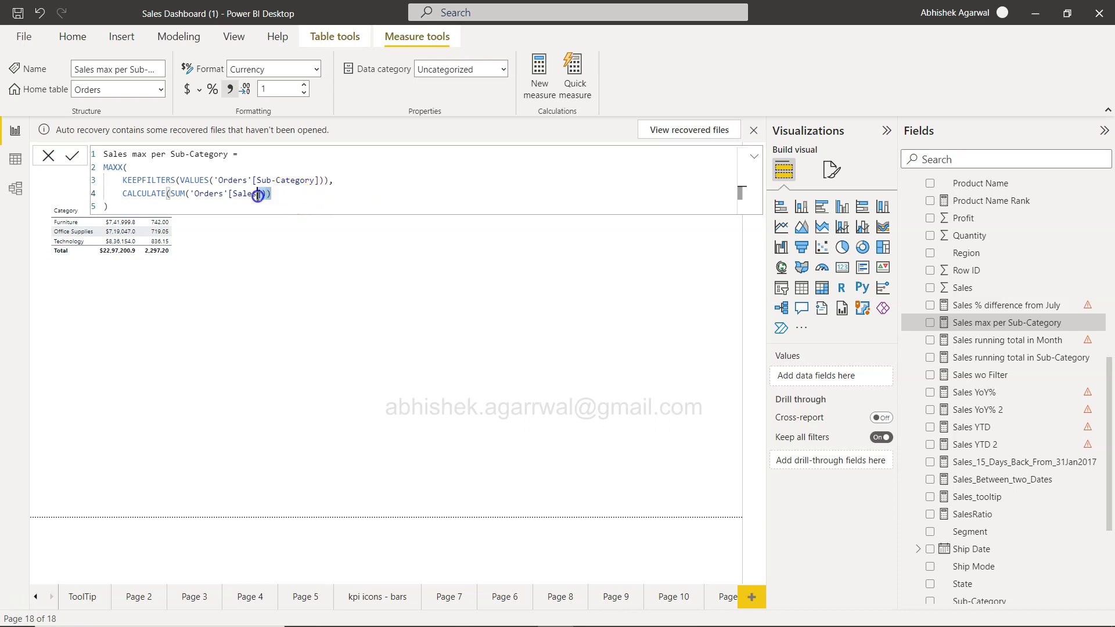
left_click_drag(259, 194, 121, 194)
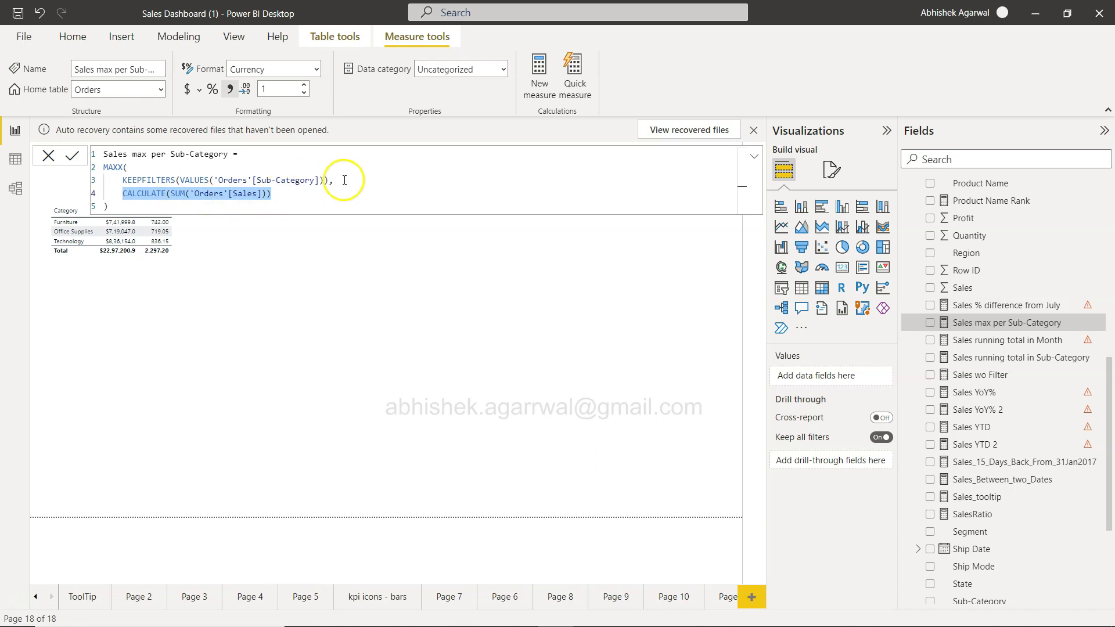
left_click_drag(344, 180, 122, 179)
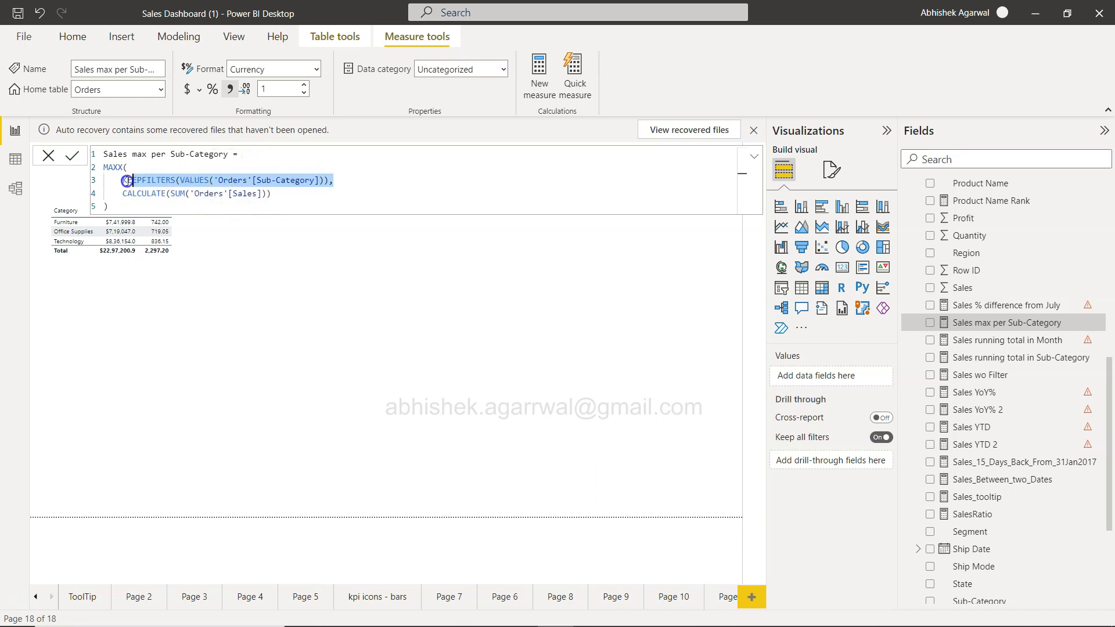
left_click(347, 178)
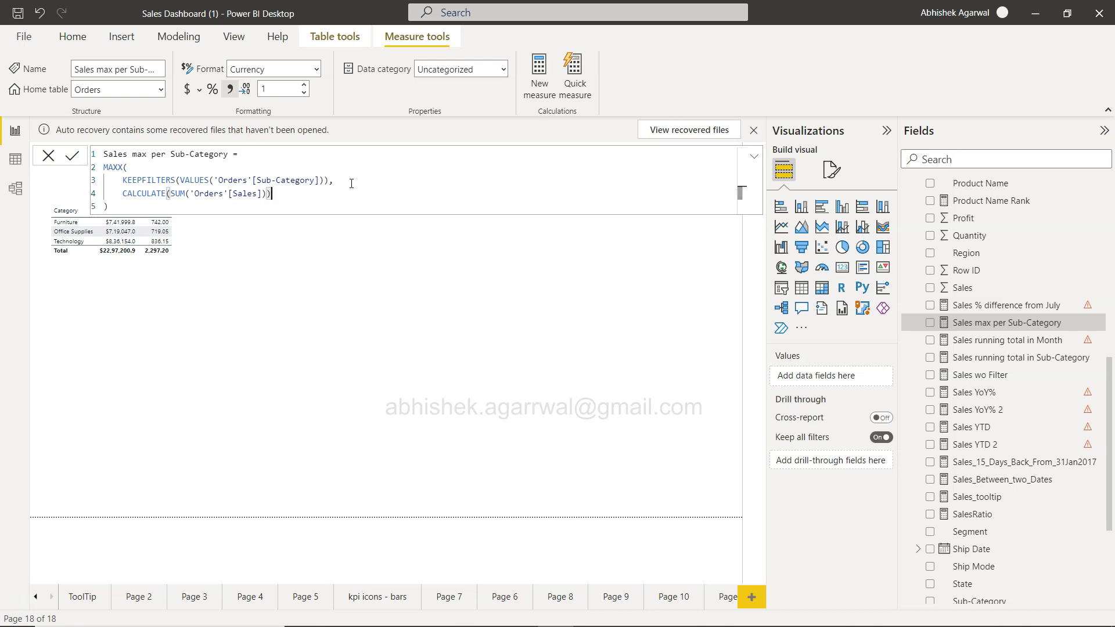
key("ctrl+l")
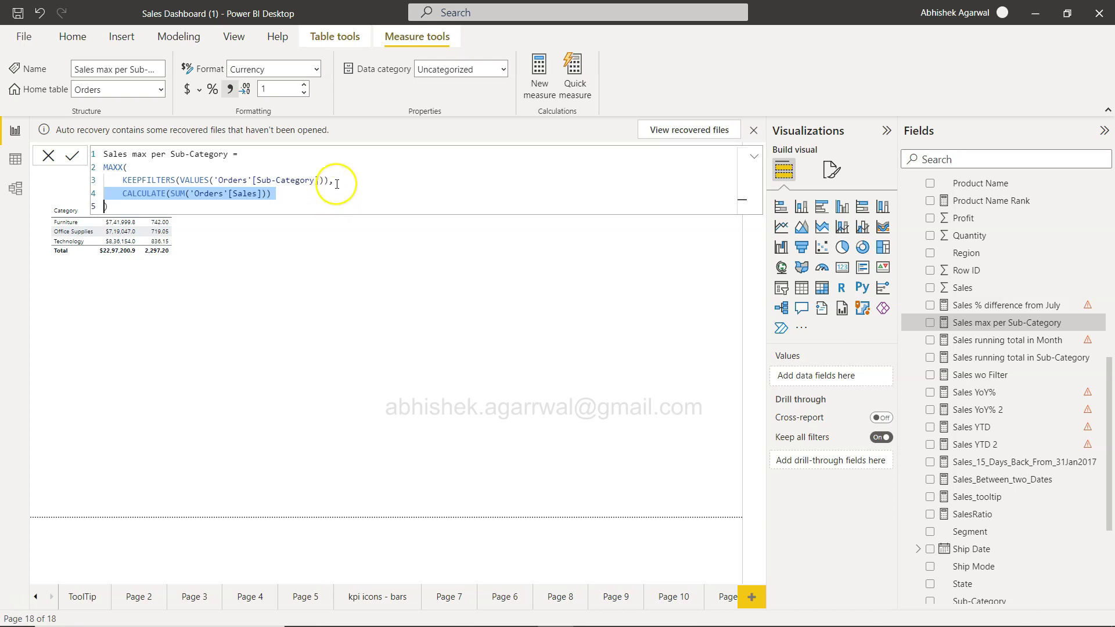
left_click(336, 184)
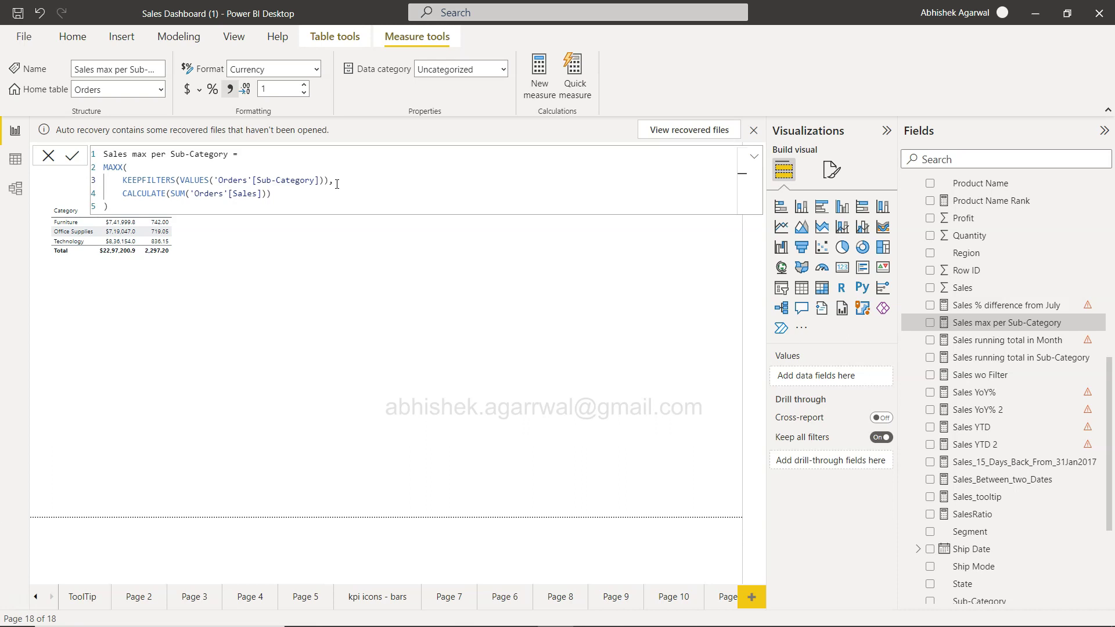
triple_click(337, 184)
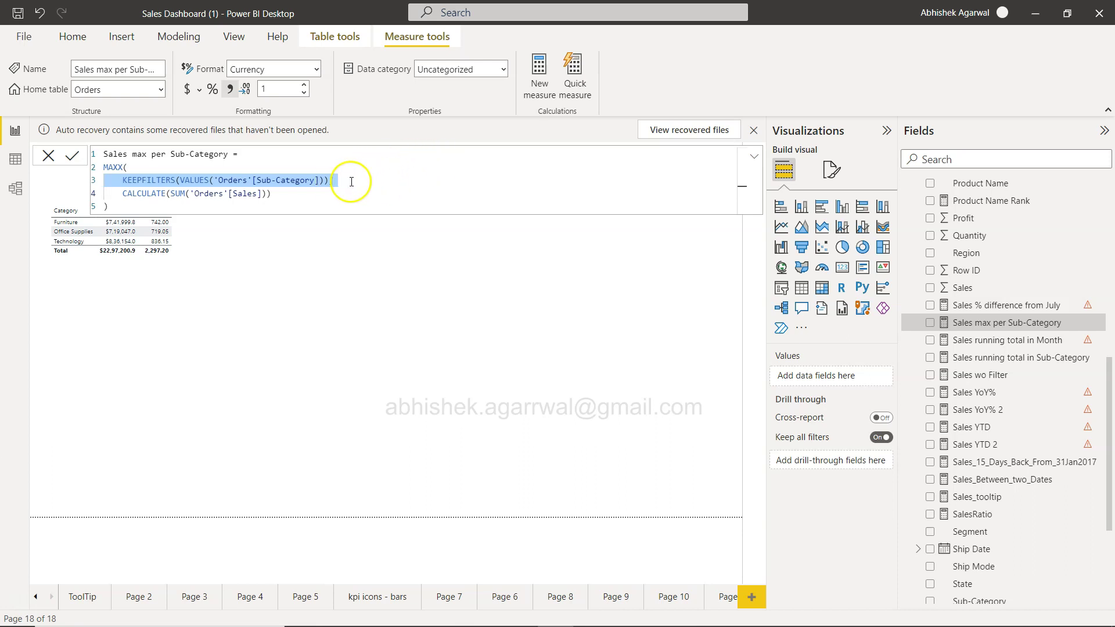
type(",")
left_click(349, 181)
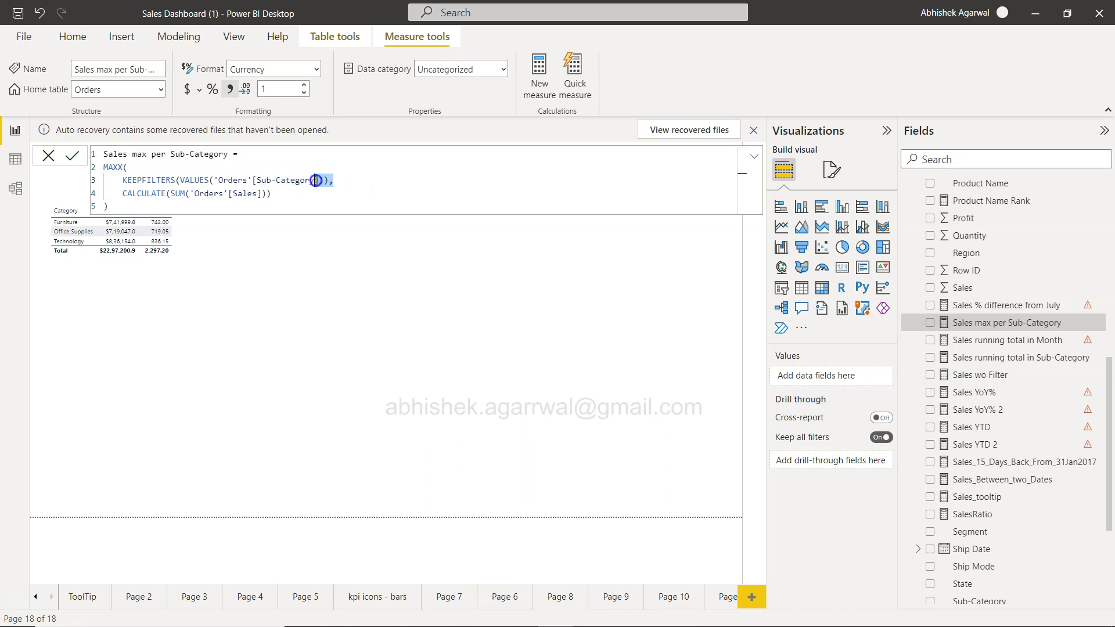
left_click(289, 193)
key("shift+alt+Down")
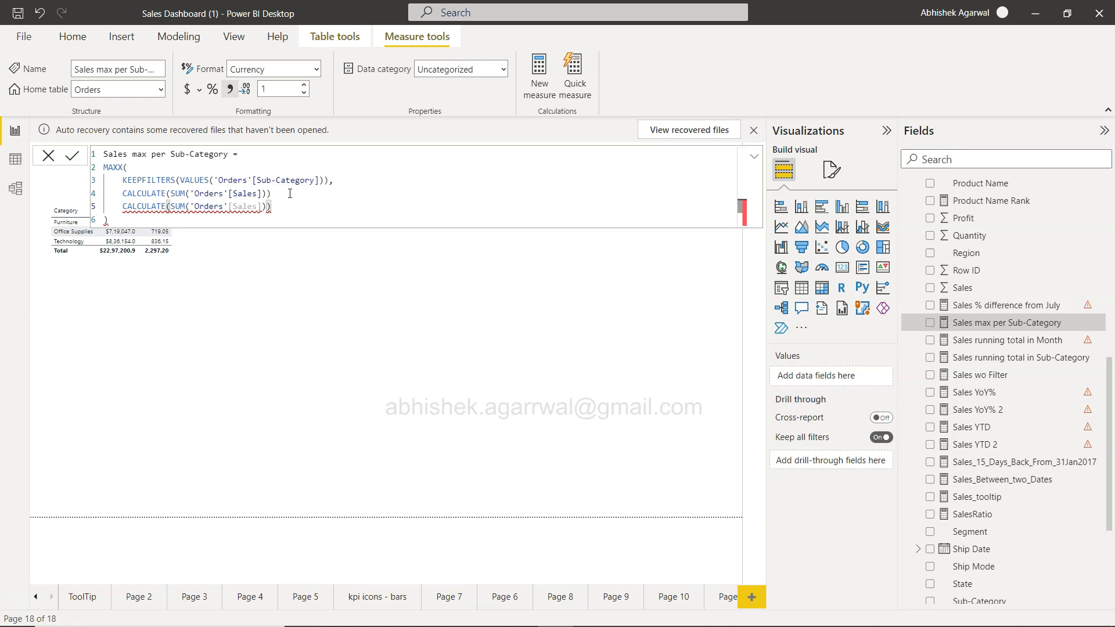
key("shift+alt+Down")
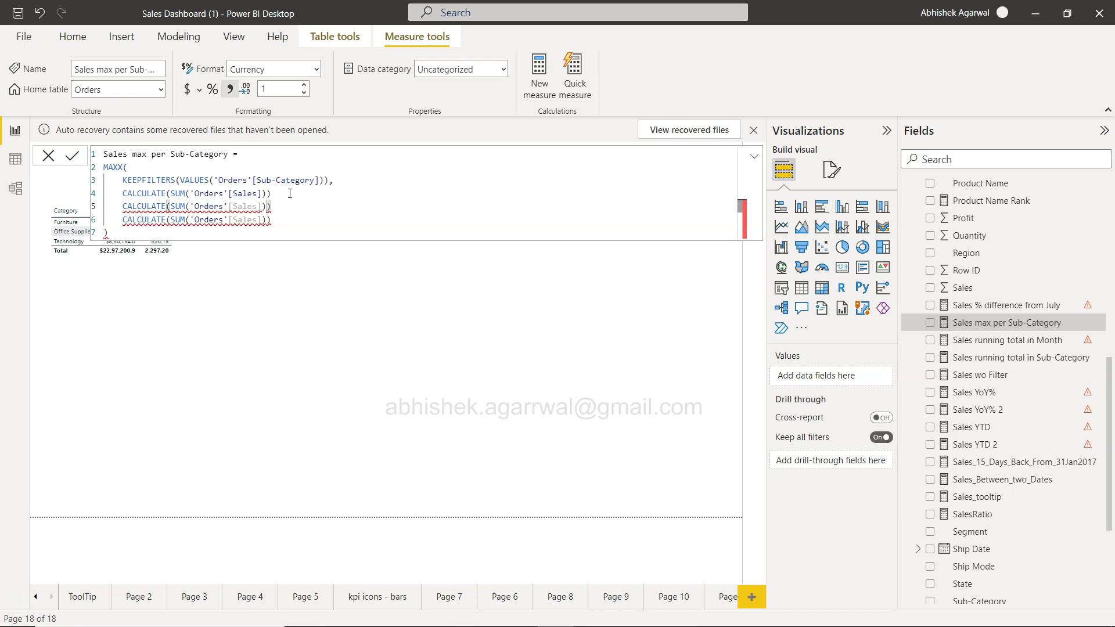
key("shift+Down")
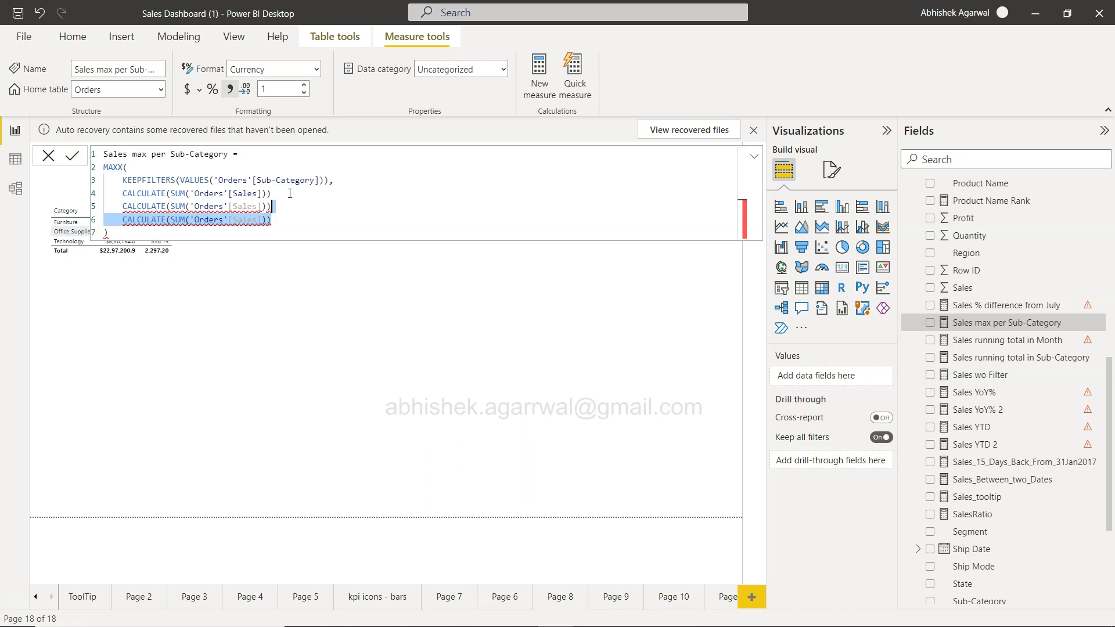
key("shift+Left")
key("shift+Left")
key("shift+Left")
key("ctrl+shift+Left")
key("ctrl+shift+Left")
key("ctrl+shift+Left")
key("ctrl+shift+Left")
key("ctrl+shift+Left")
key("ctrl+shift+Left")
key("ctrl+shift+Left")
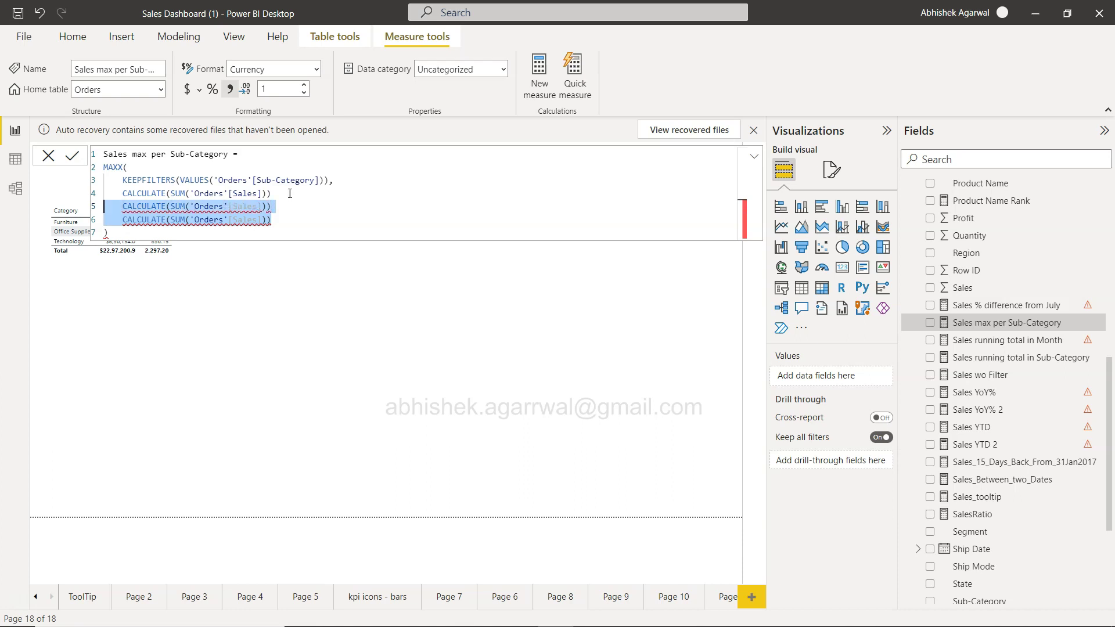
key("Delete")
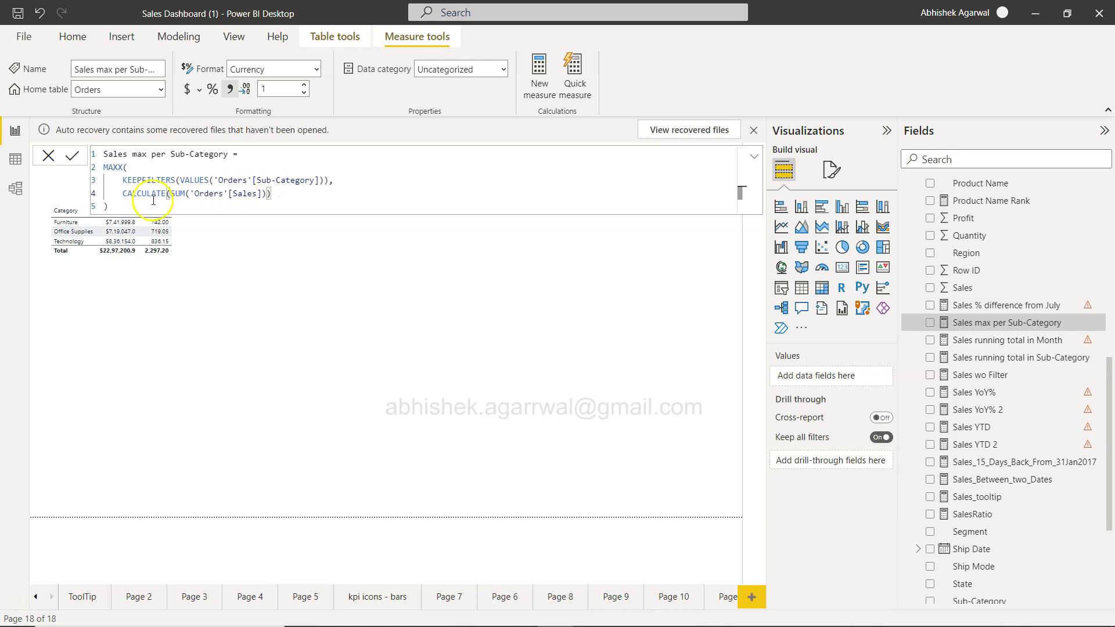
- Add an empty line after the CALCULATE line at the end of line 4
left_click(124, 193)
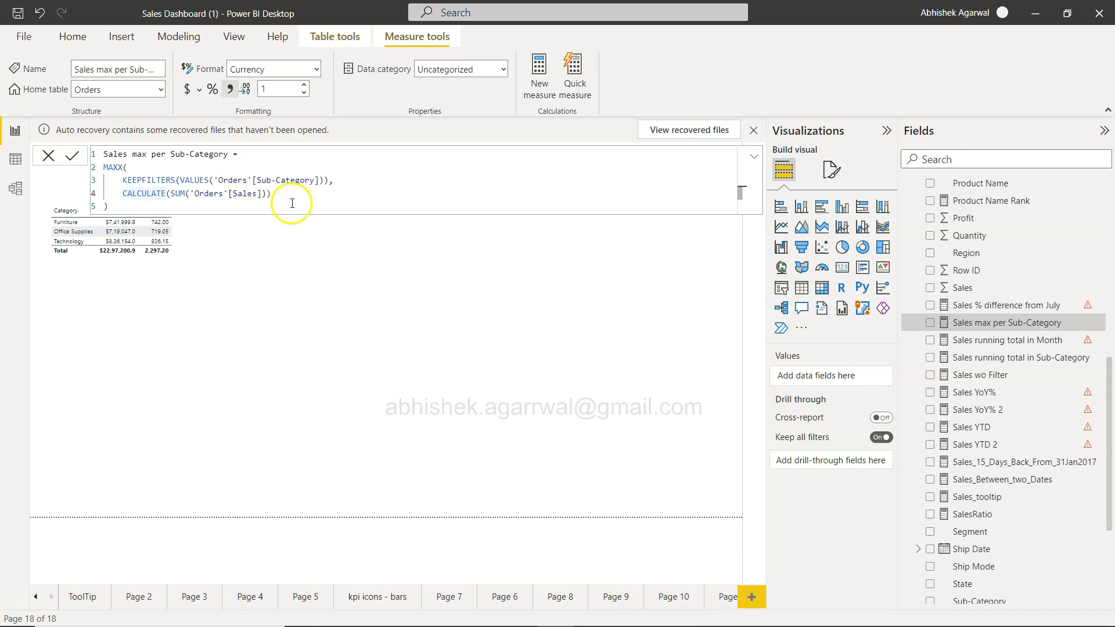
left_click(349, 184)
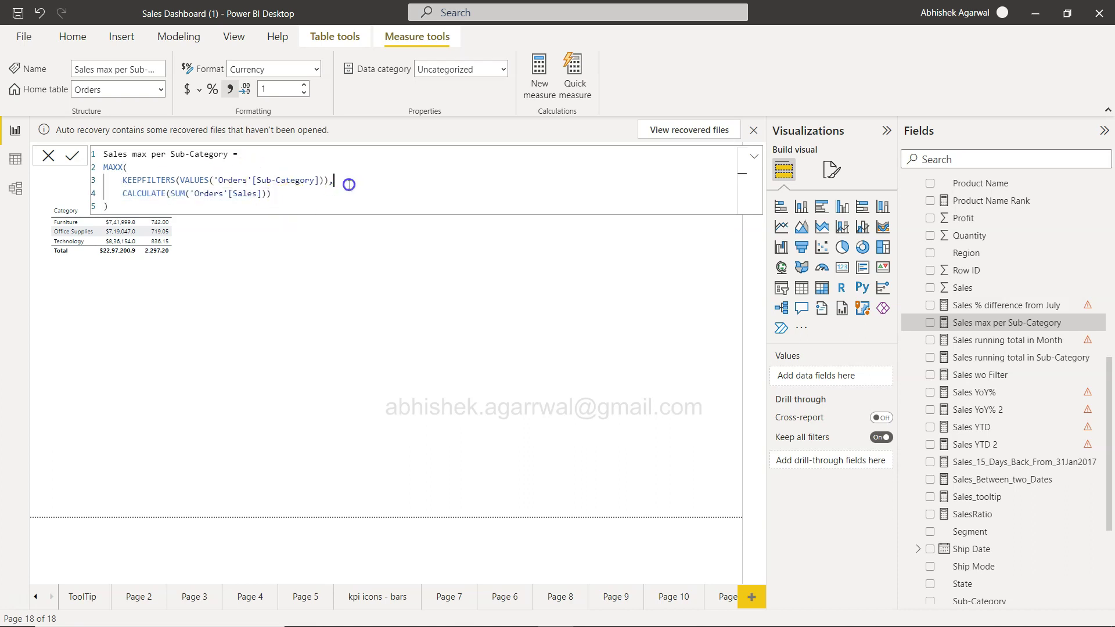
left_click(322, 198)
key("Return")
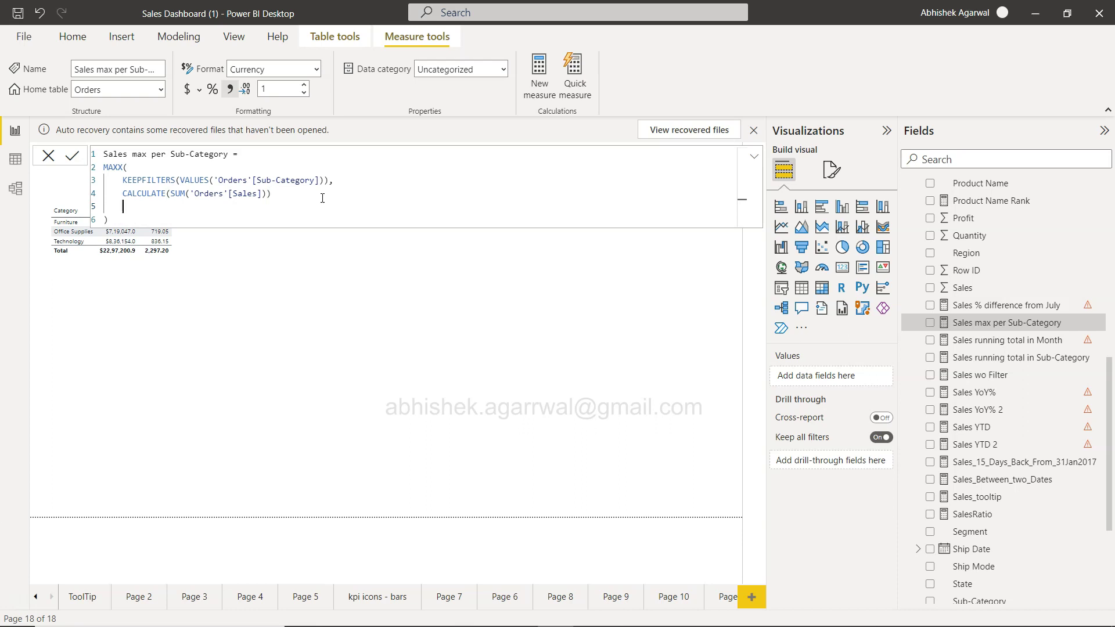
- Insert an empty line above the CALCULATE line with Ctrl+Shift+Enter
key("Up")
left_click(323, 199)
key("ctrl+shift+Return")
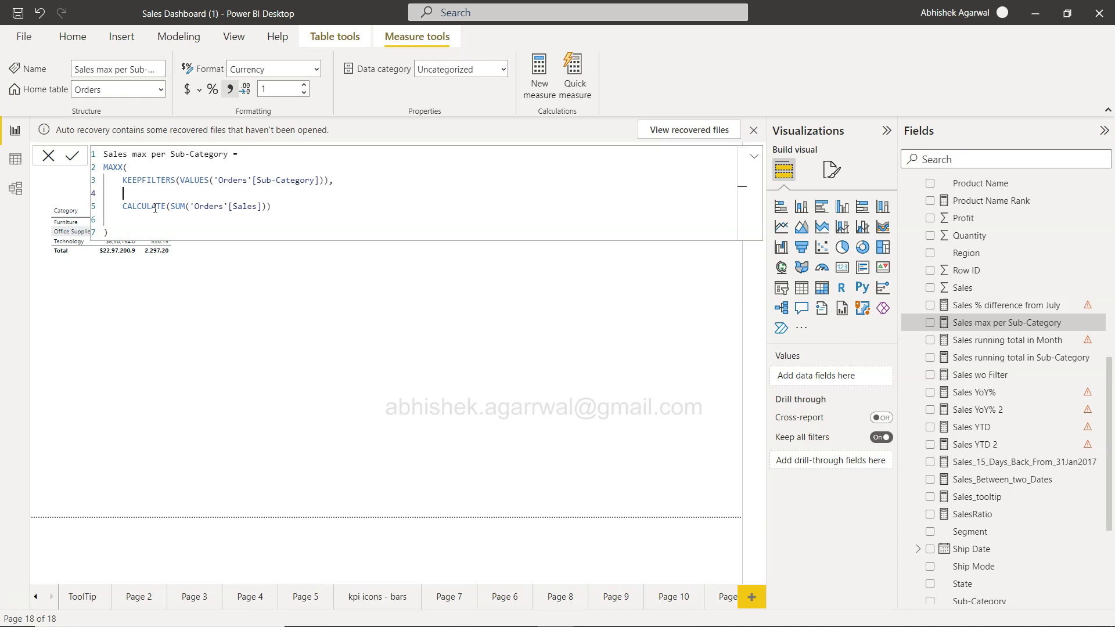
key("ctrl+g")
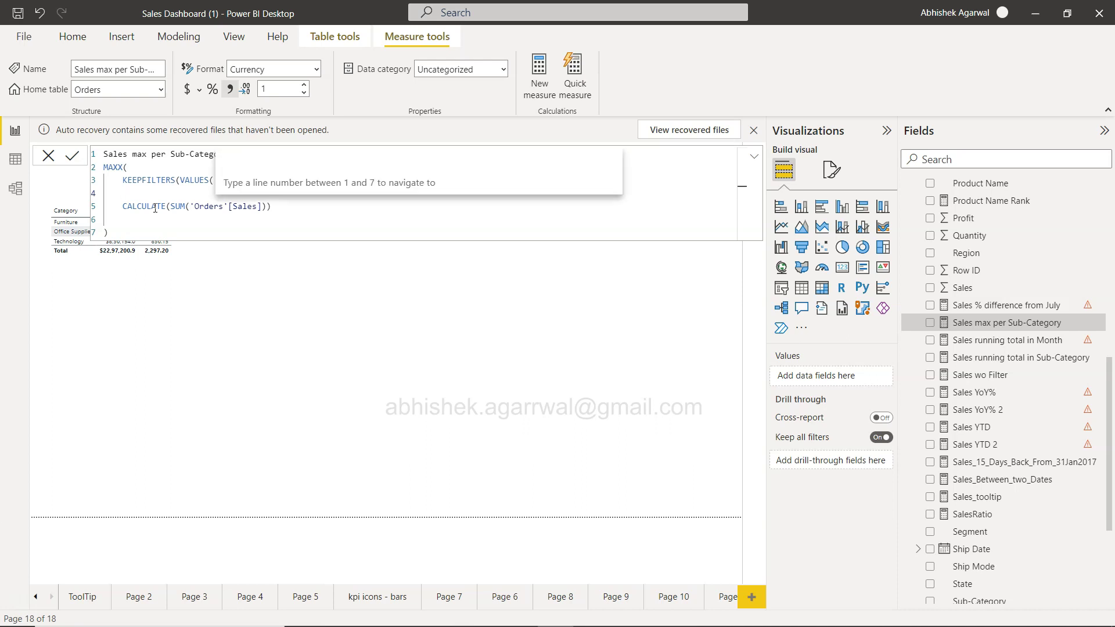
type("2")
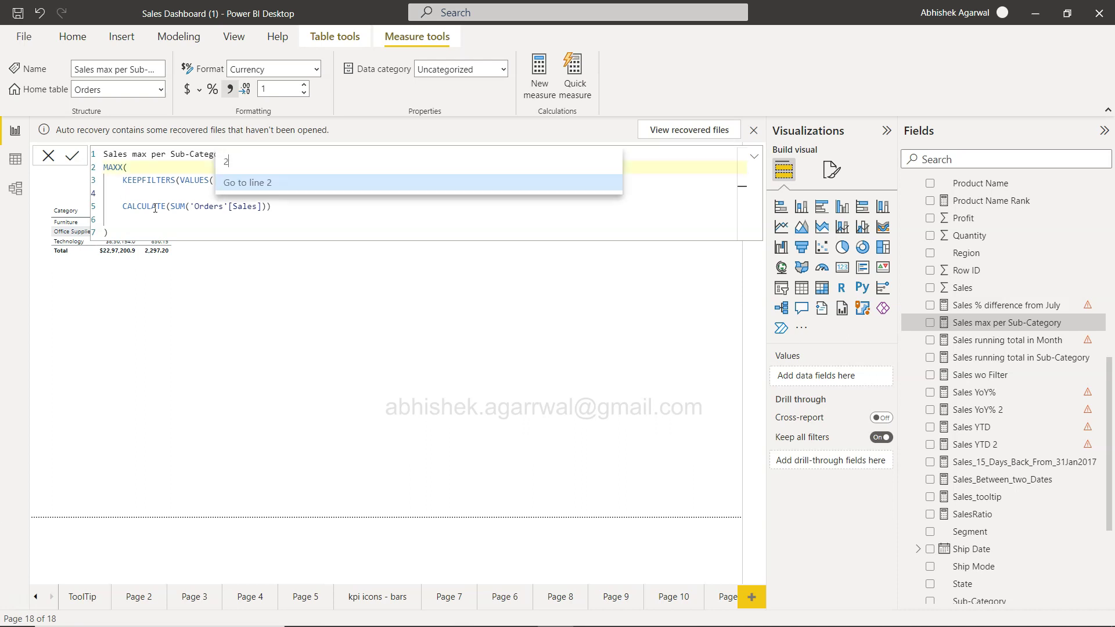
left_click(252, 184)
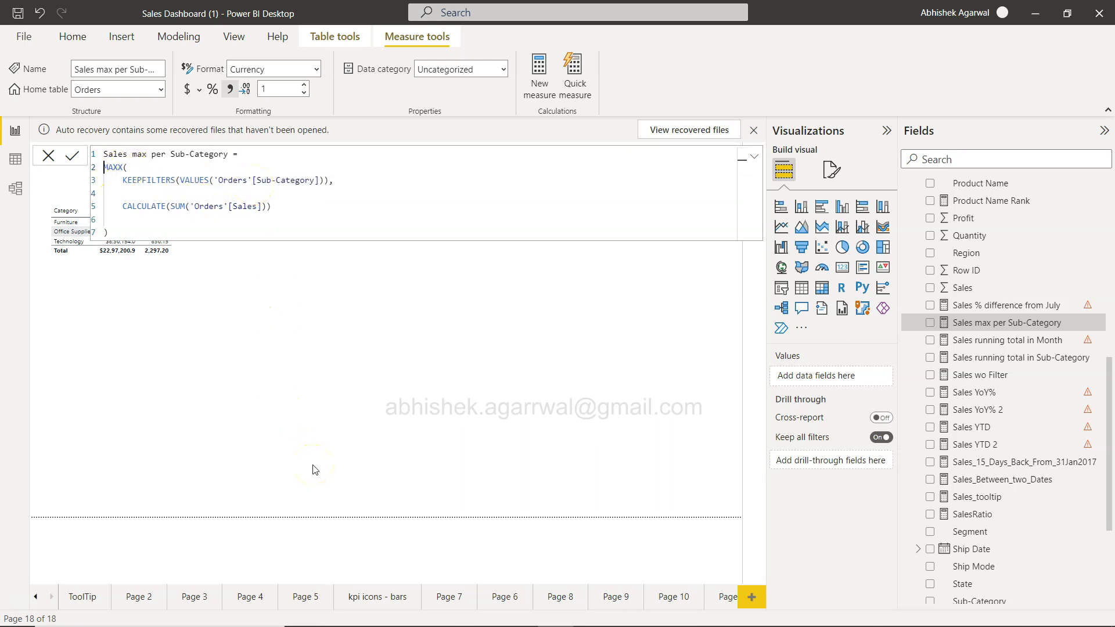
key("ctrl+g")
type("7")
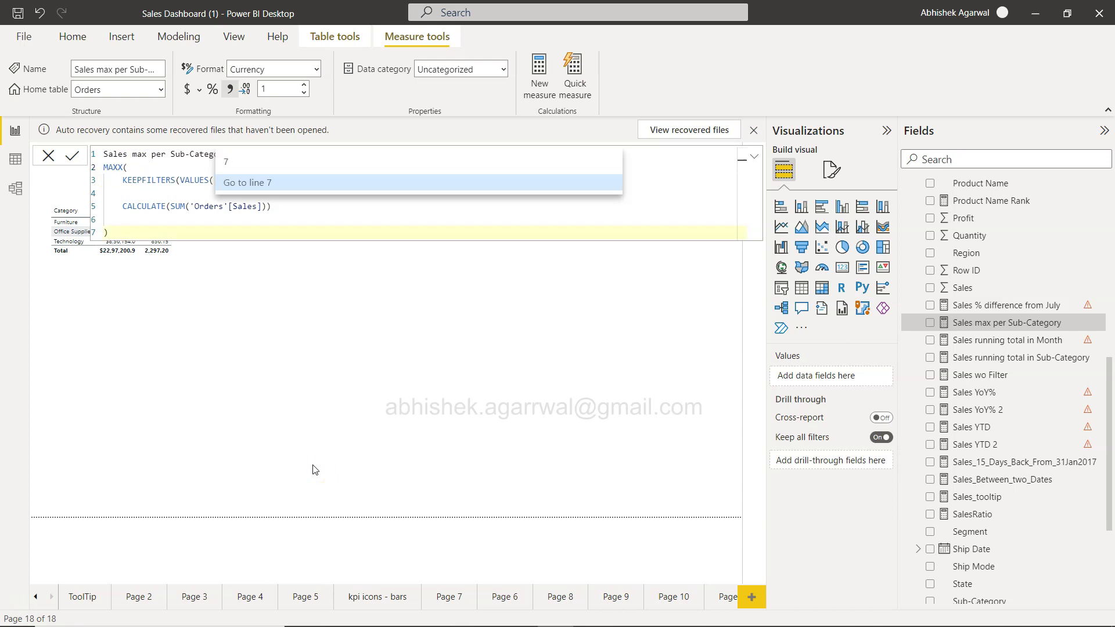
key("Return")
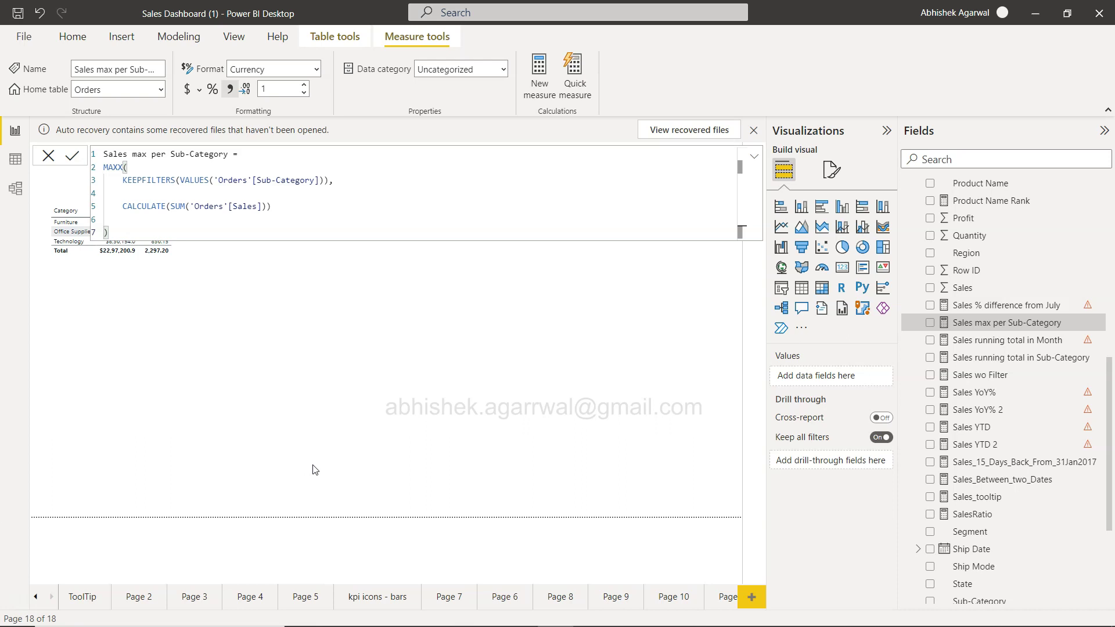
- Delete blank lines 6 and 4, then commit the five-line Sales max per Sub-Category formula
key("Up")
key("BackSpace")
key("Up")
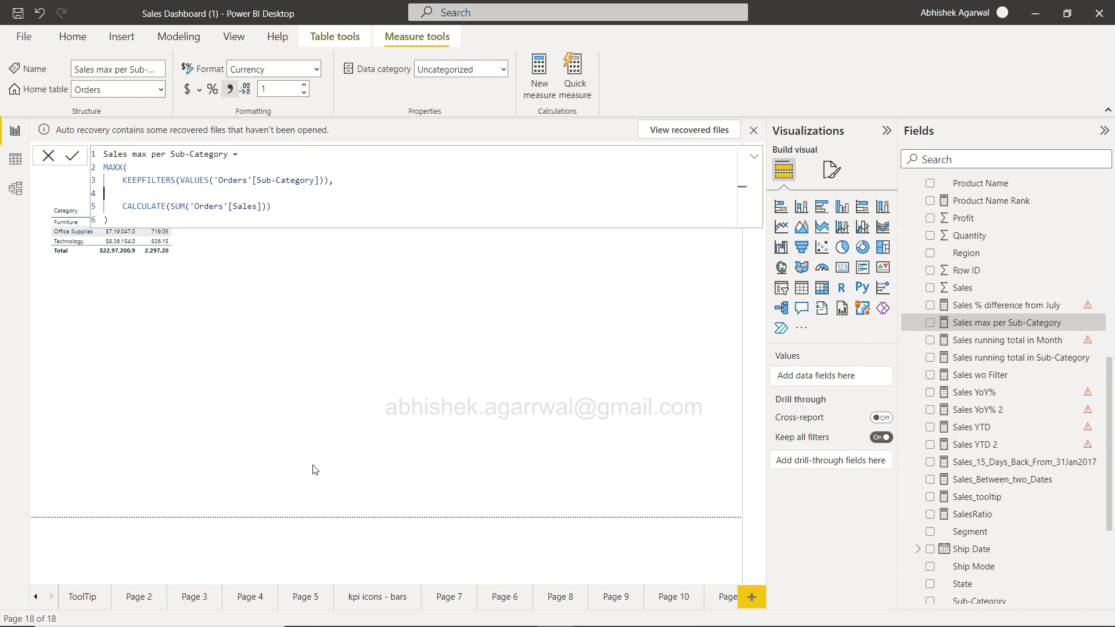
key("BackSpace")
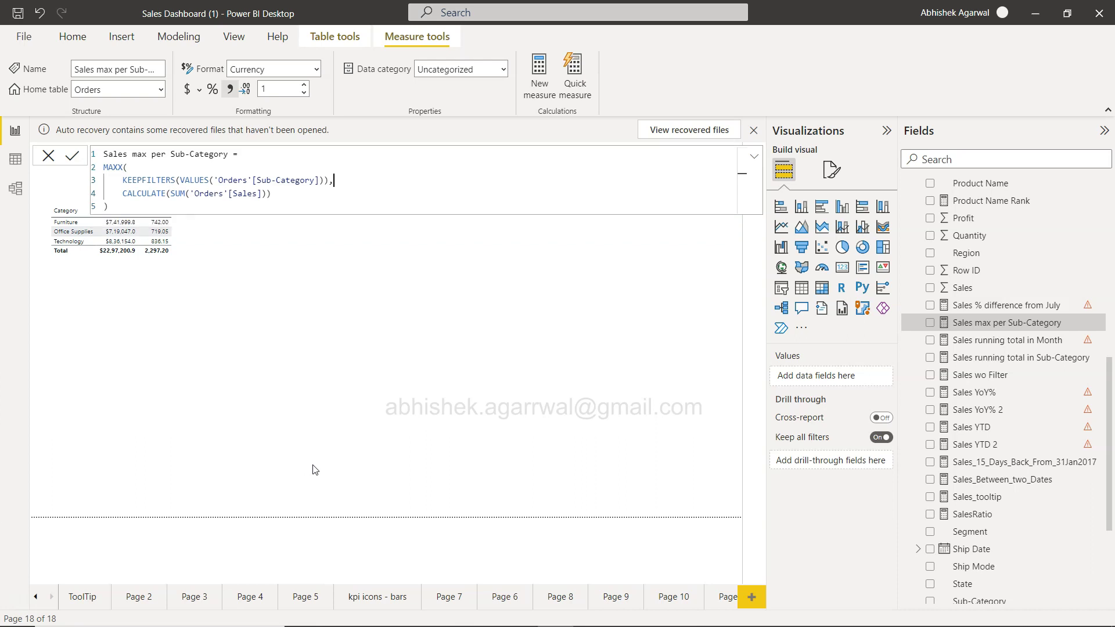
left_click(331, 419)
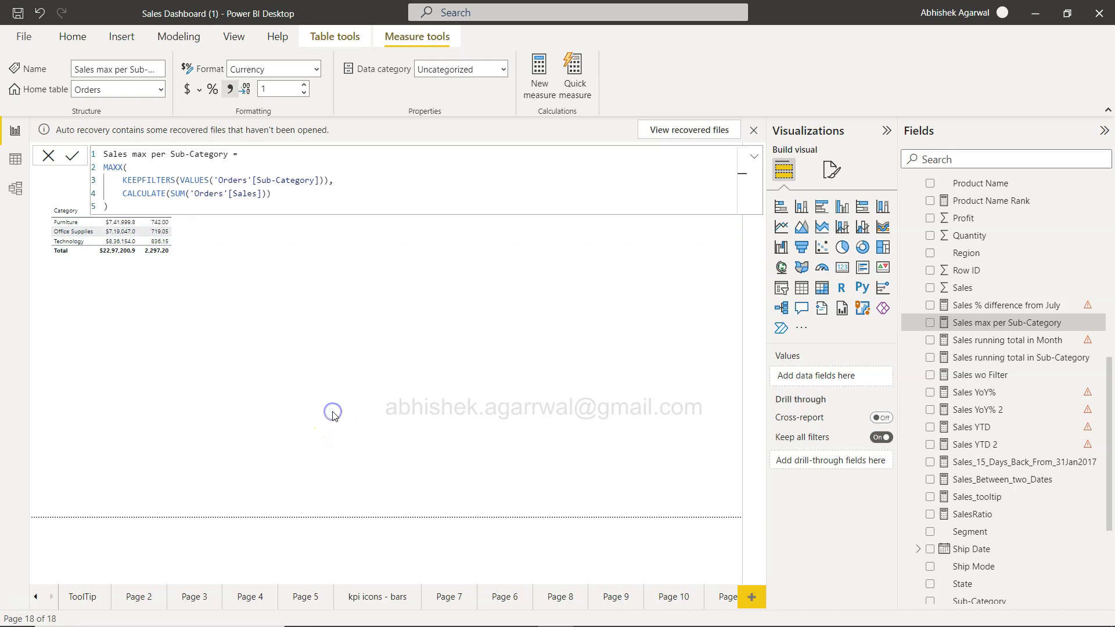